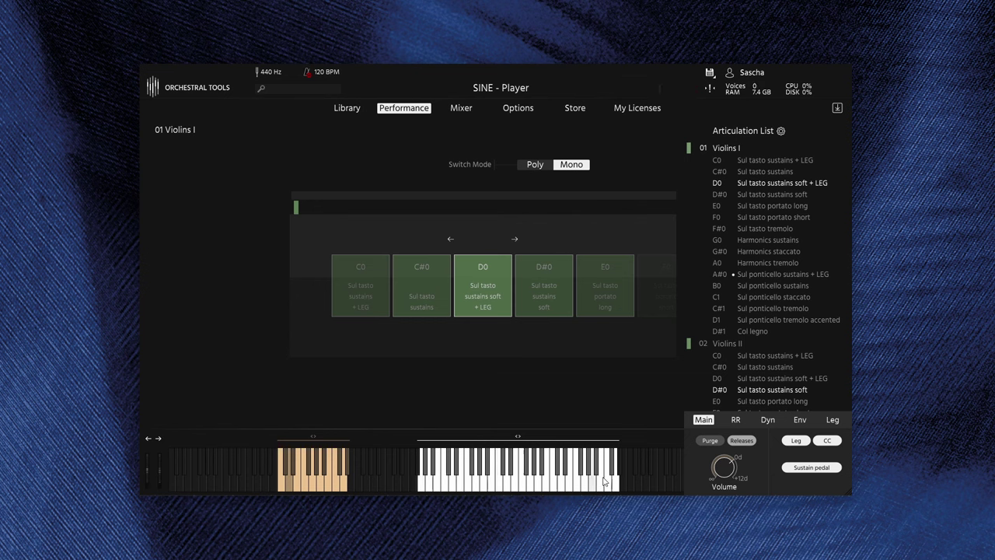
Step: Browse the Special Bows 1 library, expanding and collapsing the Violins I and Violins II folders
left_click(345, 108)
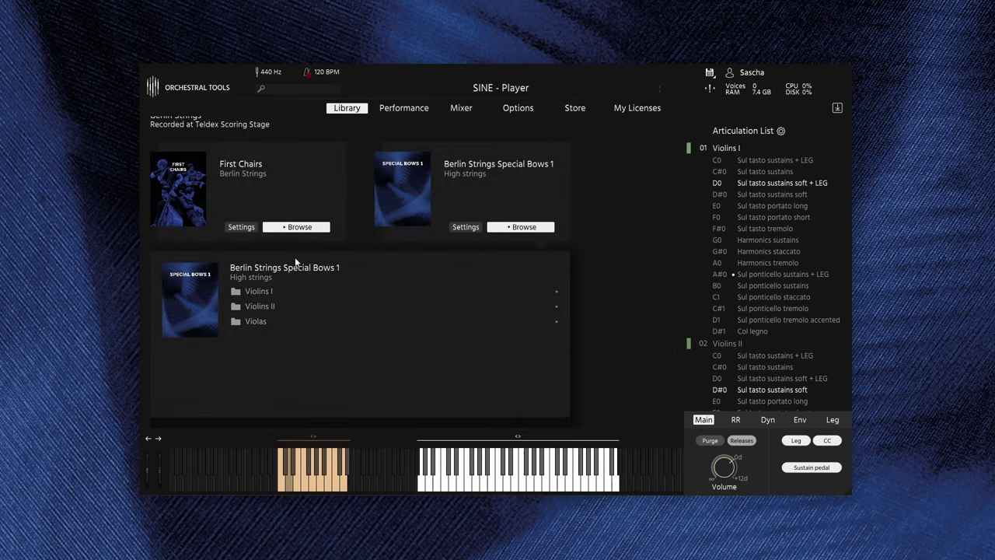
left_click(258, 292)
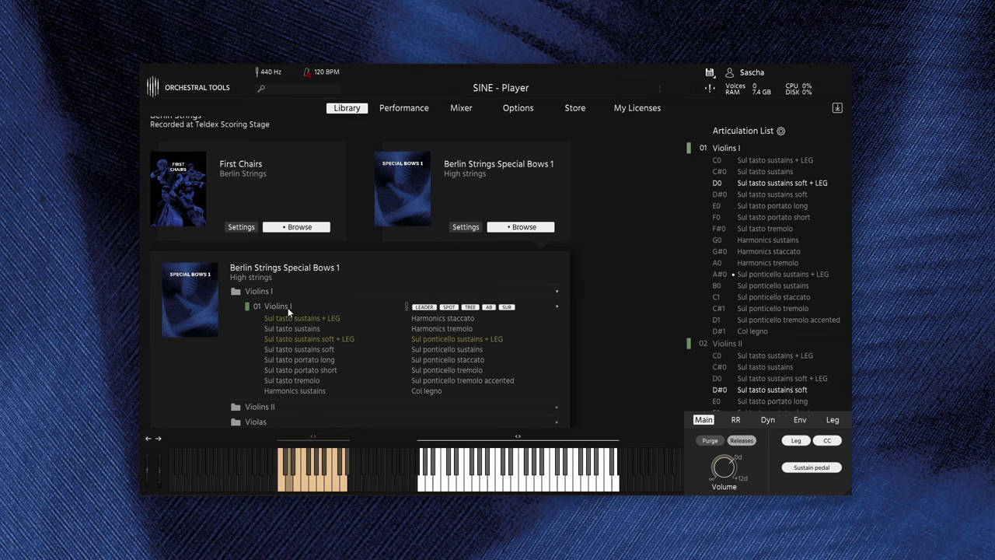
left_click(278, 305)
left_click(258, 291)
left_click(261, 305)
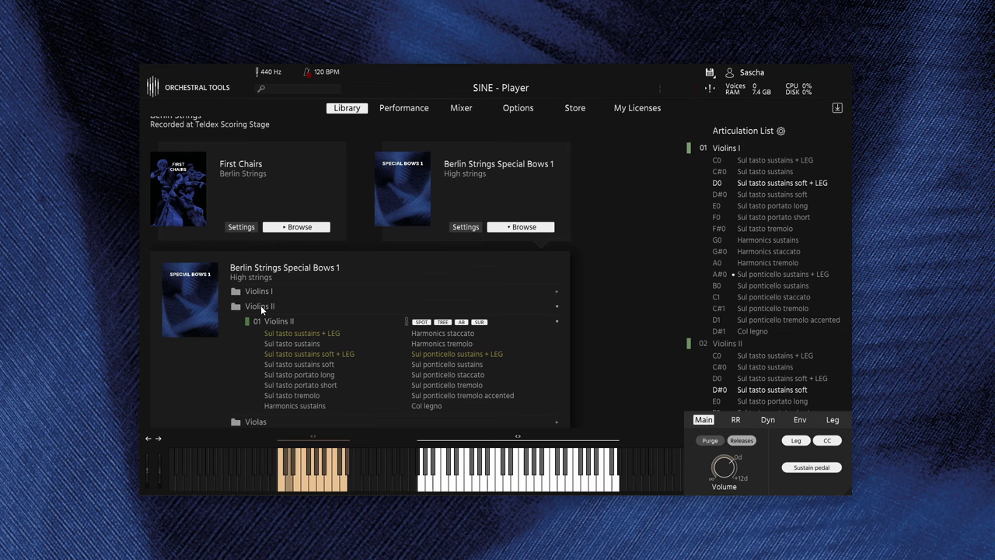
left_click(259, 307)
Step: Look through the Violas folder's articulations, then return to the Violins I performance page
left_click(257, 321)
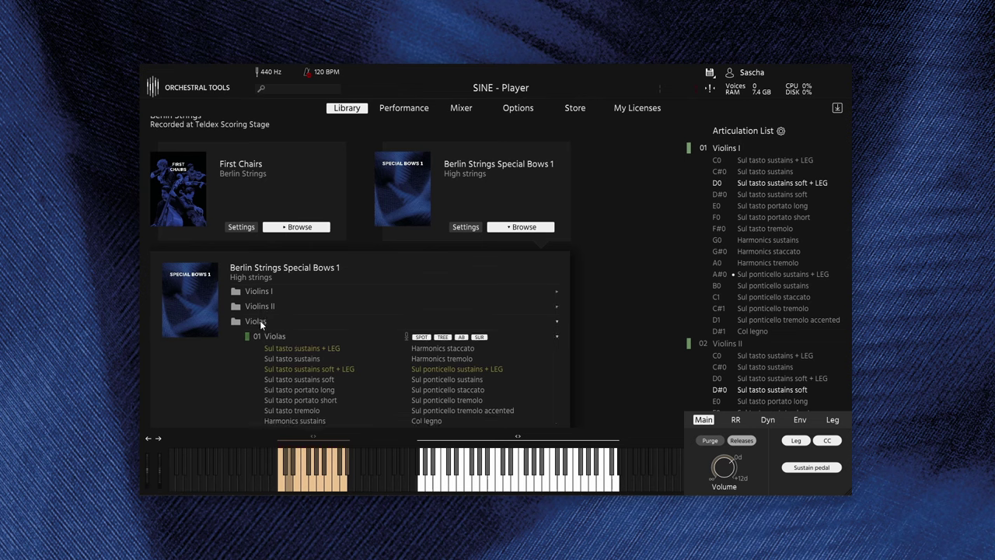
scroll(238, 336, "down", 1)
left_click(259, 293)
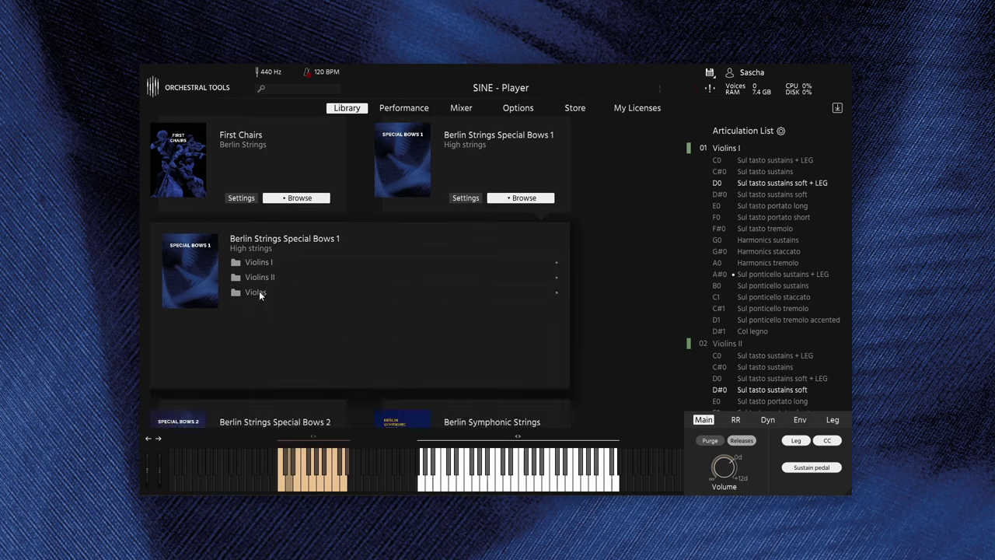
scroll(415, 257, "up", 1)
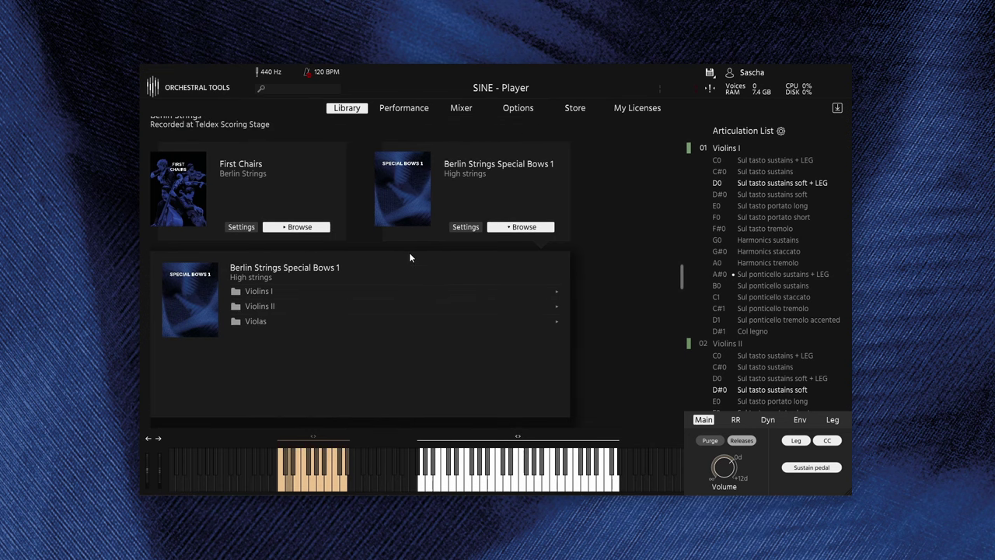
left_click(405, 107)
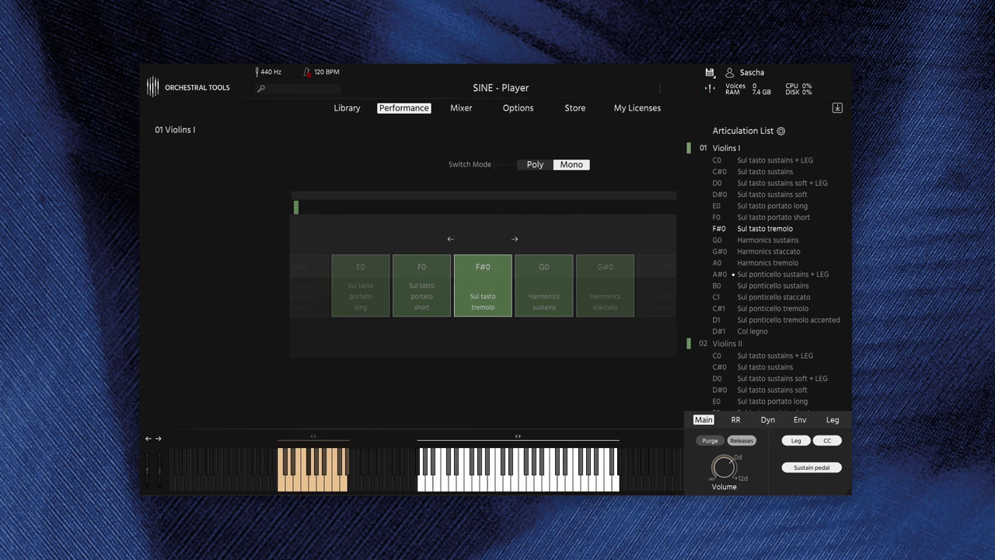
Step: Select Sul tasto sustains + LEG (C0) and check its legato settings, then choose Harmonics sustains (G0)
left_click(783, 160)
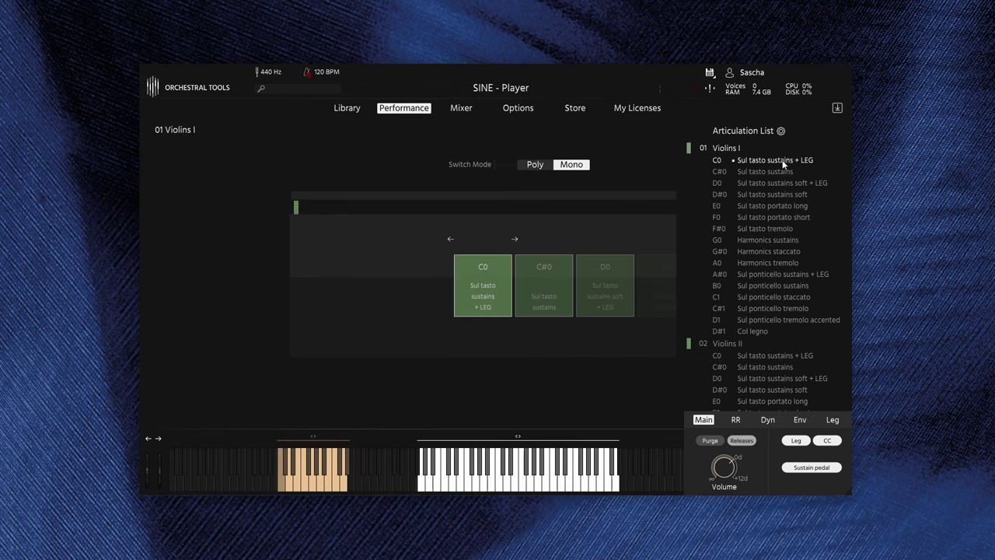
left_click(833, 421)
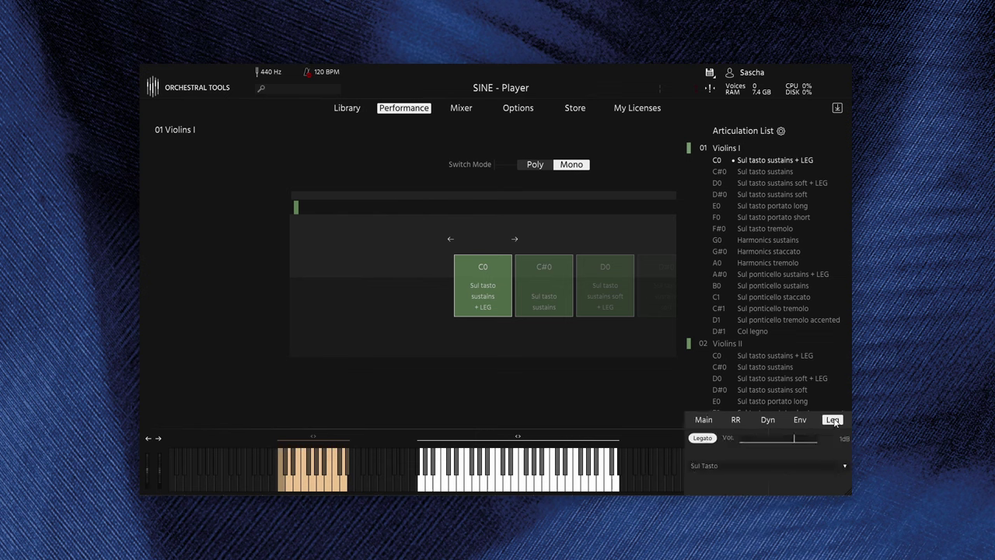
left_click(781, 240)
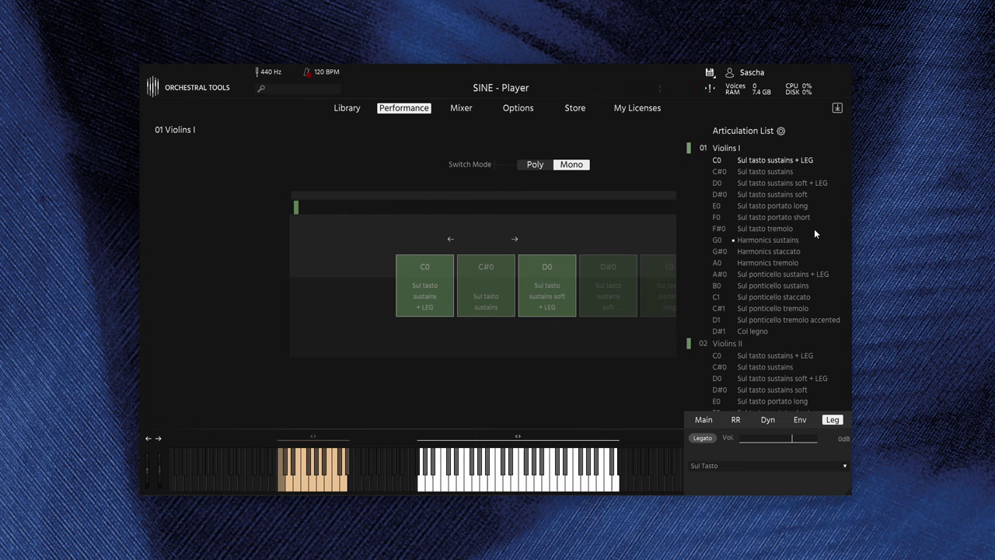
left_click(700, 422)
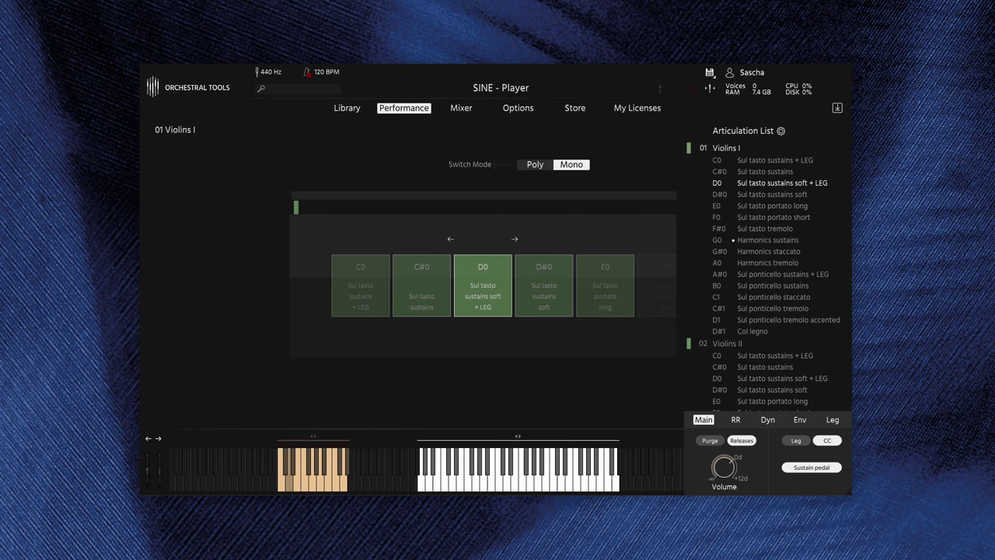
Step: Set Violins I to Sul ponticello sustains + LEG (A#0), then load Violas with the same articulation
left_click(779, 273)
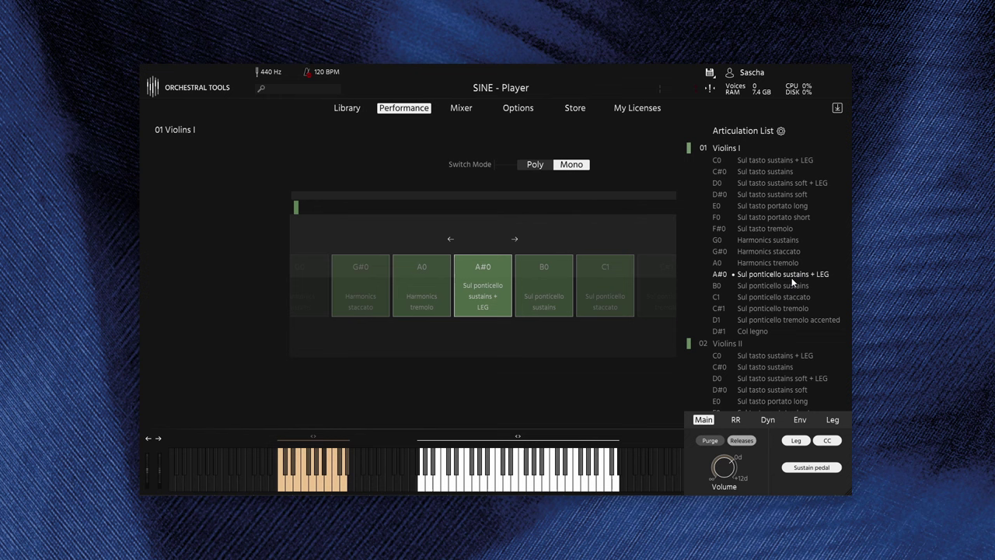
scroll(791, 277, "down", 5)
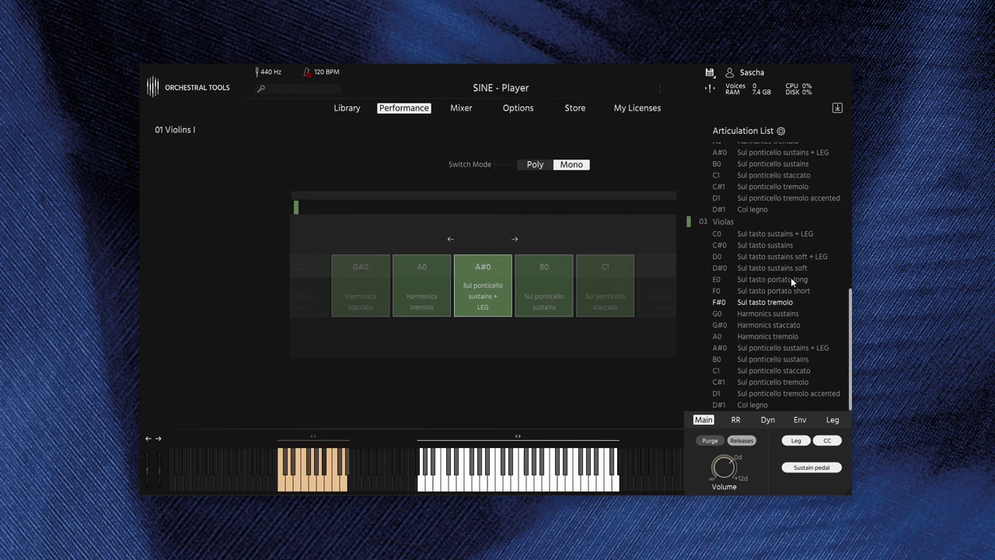
left_click(724, 222)
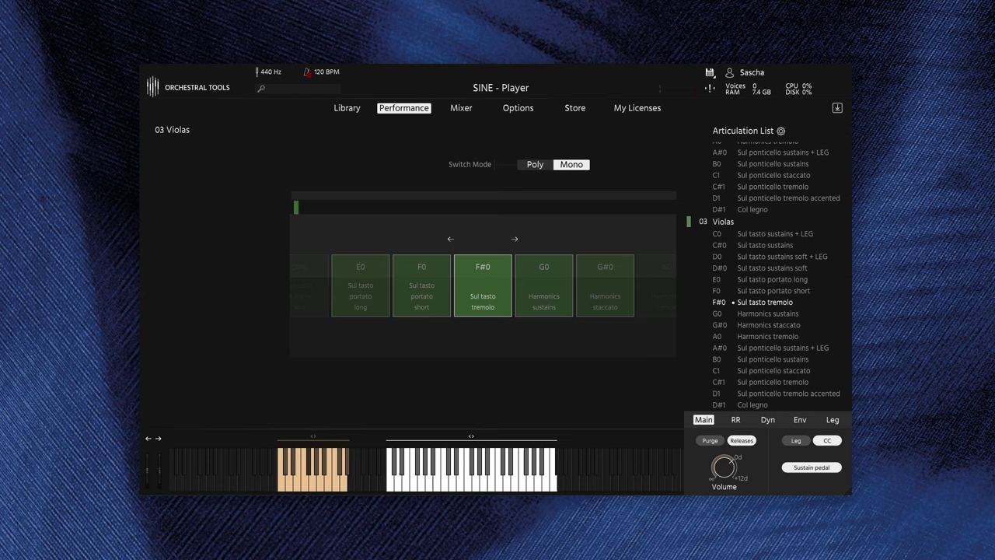
left_click(792, 346)
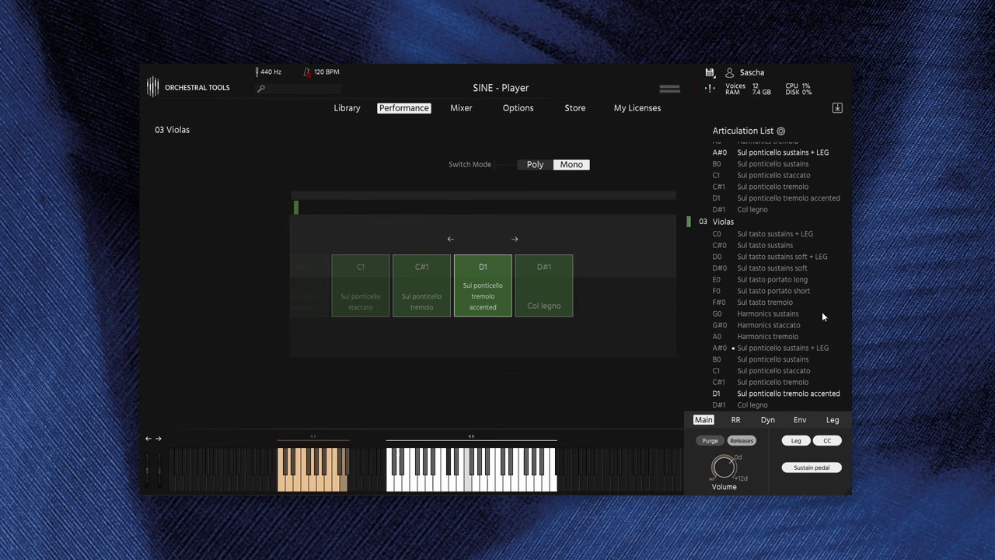
Step: Switch the loaded instrument to 02 Violins II from the Articulation List
scroll(797, 289, "up", 5)
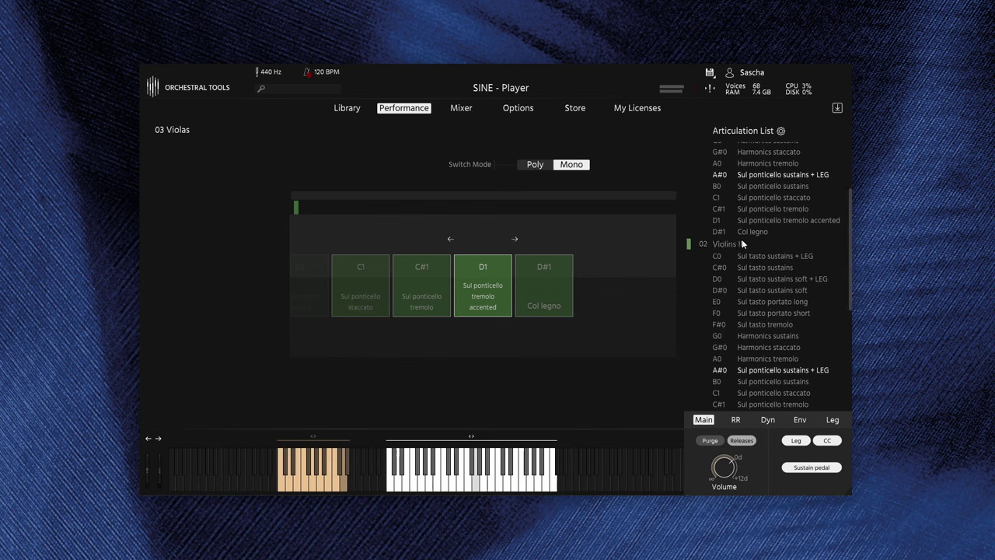
left_click(742, 243)
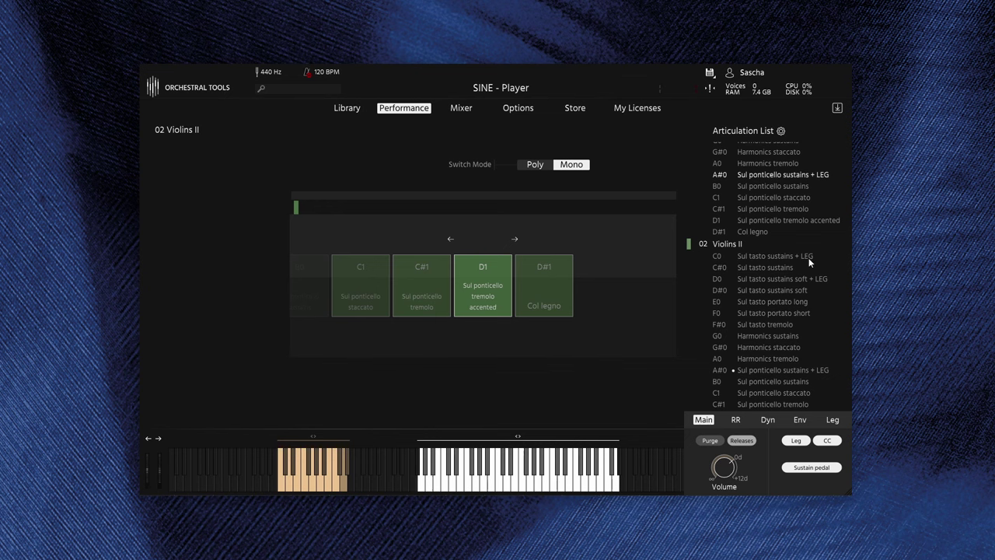
scroll(809, 257, "up", 3)
Step: Return to Violins I, select Harmonics sustains (G0), and scroll through the remaining articulations
left_click(727, 150)
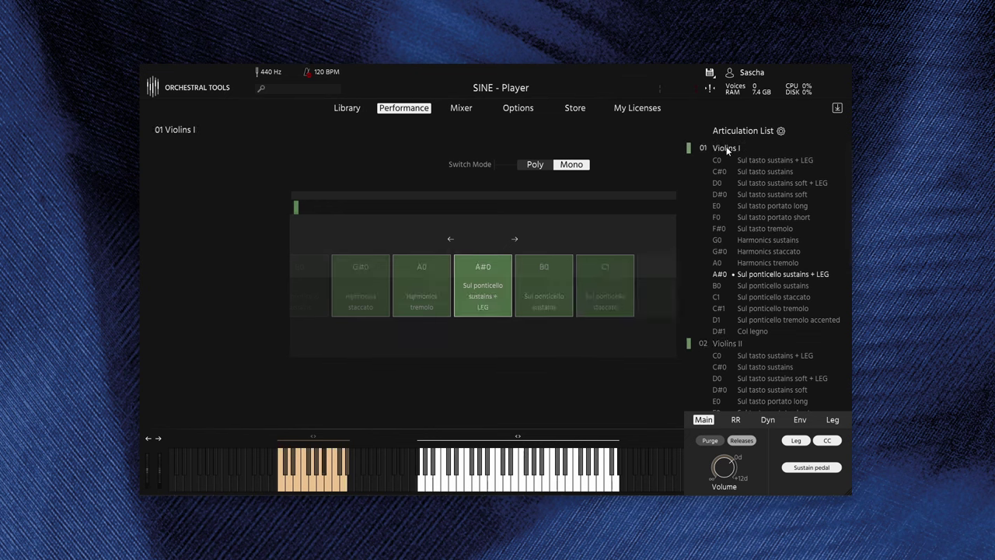
left_click(773, 241)
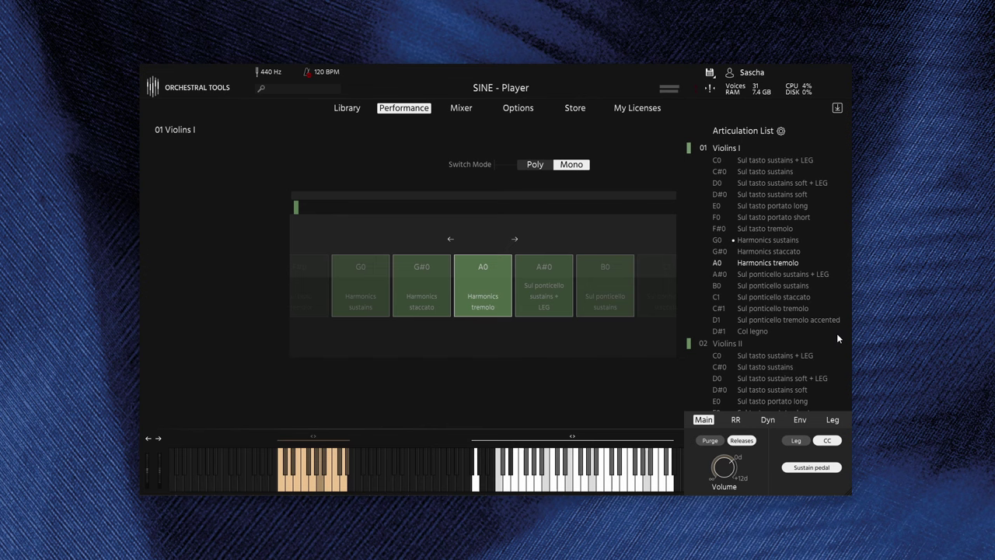
scroll(812, 310, "down", 4)
scroll(813, 312, "down", 3)
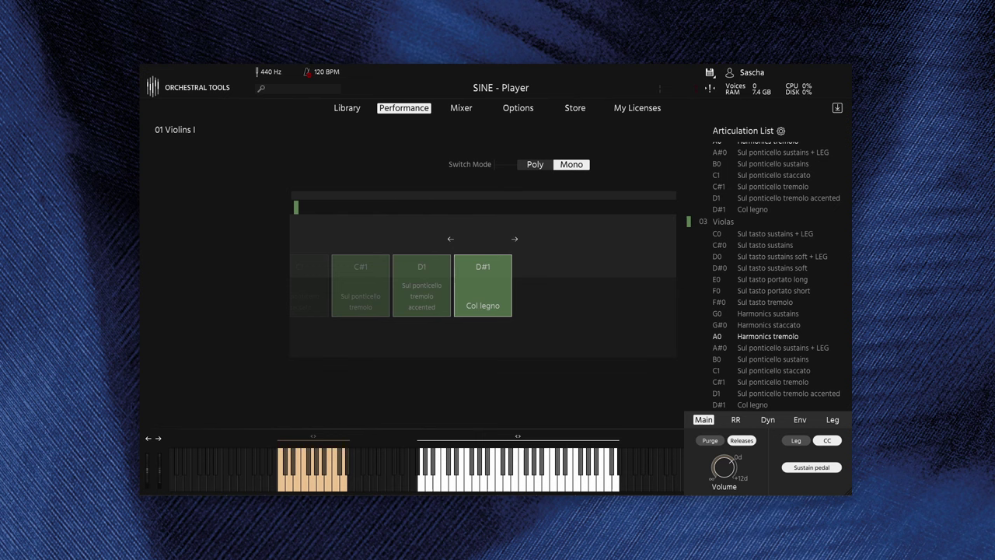
Step: Load 03 Violas with Col legno (D#1) active, and scroll the list back to the top
left_click(754, 404)
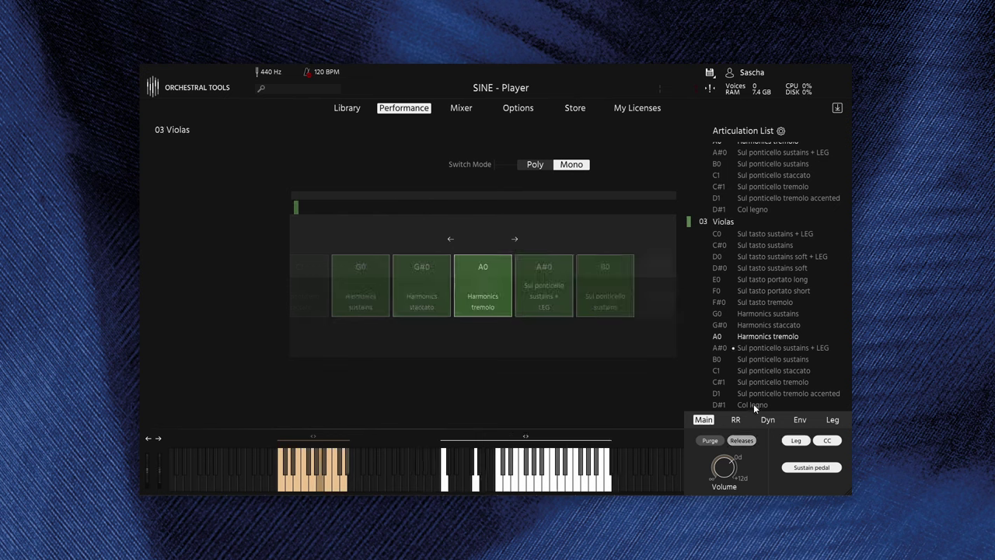
left_click(753, 404)
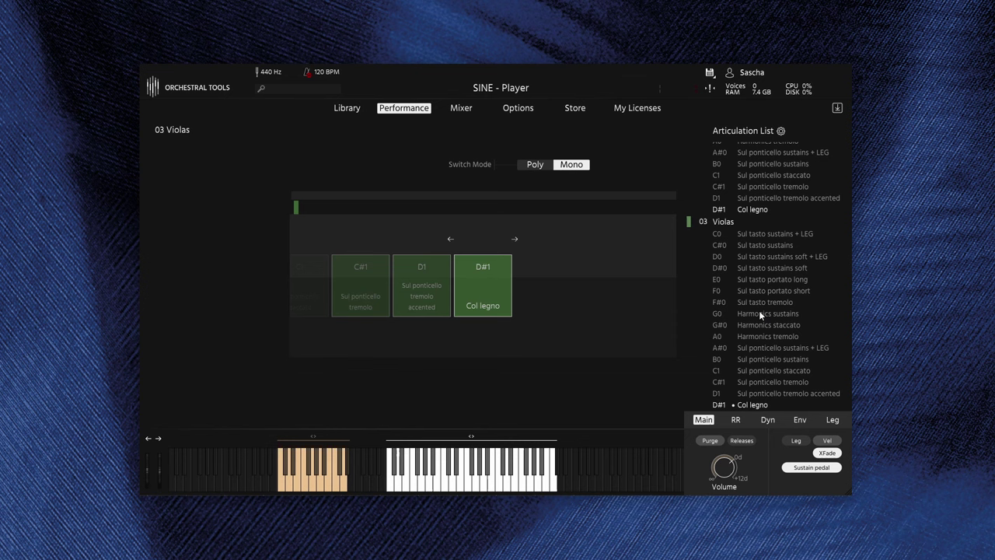
scroll(759, 310, "up", 5)
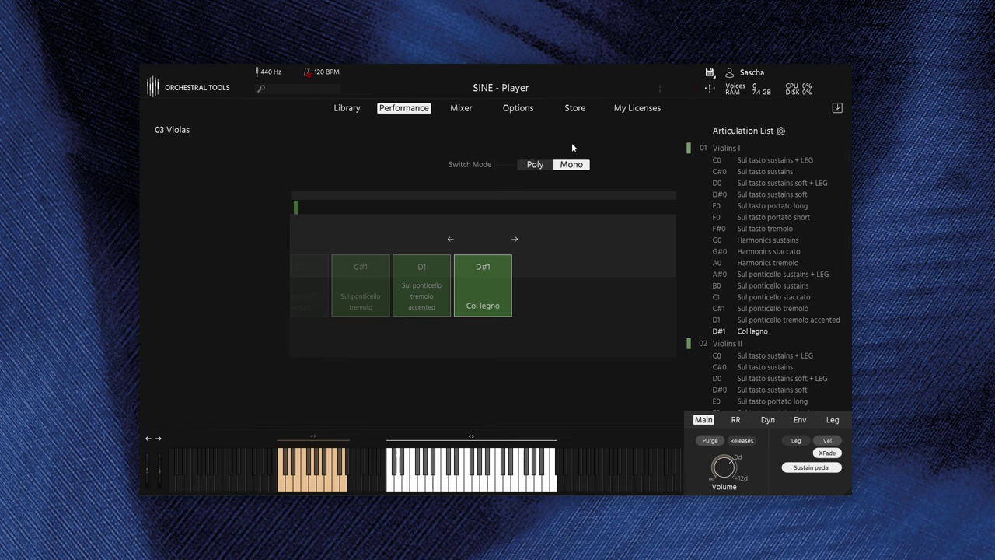
Step: Bring up the Mixer's Mic Remote faders, solo the TREE mic, and reselect 01 Violins I
left_click(461, 108)
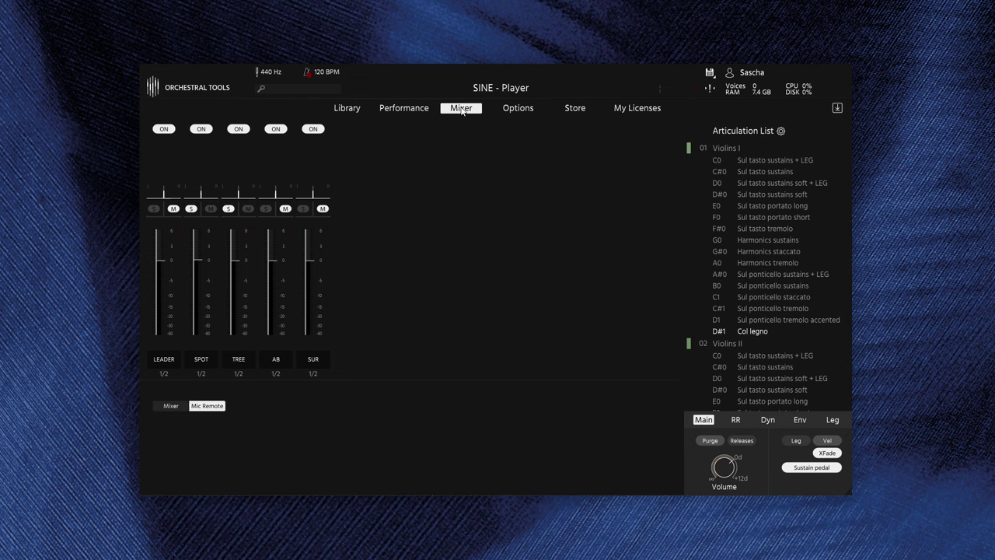
left_click(171, 405)
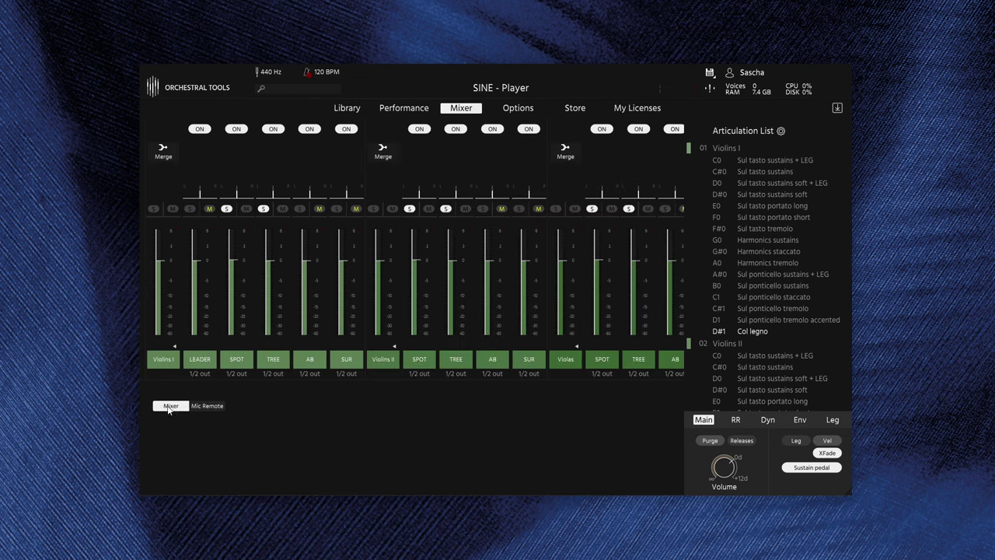
left_click_drag(221, 387, 200, 410)
left_click(204, 405)
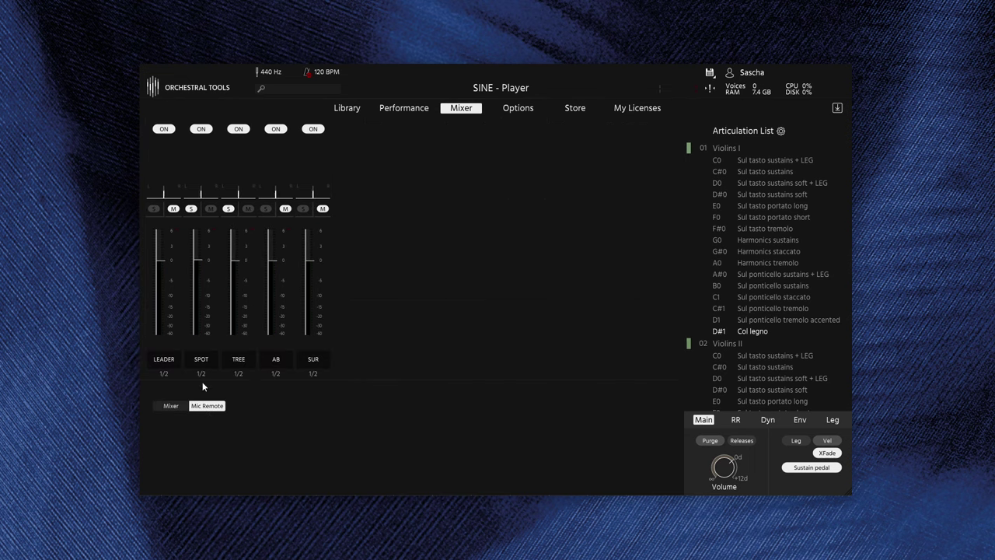
left_click(227, 209)
left_click(735, 146)
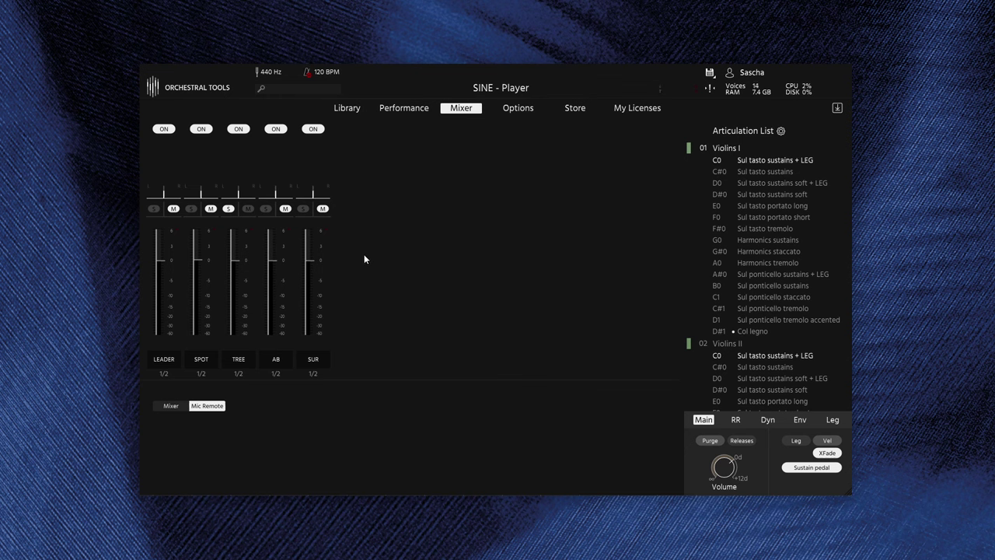
Step: Solo the AB mic alone and make Sul tasto sustains active for Violins II
left_click(266, 208)
left_click(229, 209)
left_click(765, 366)
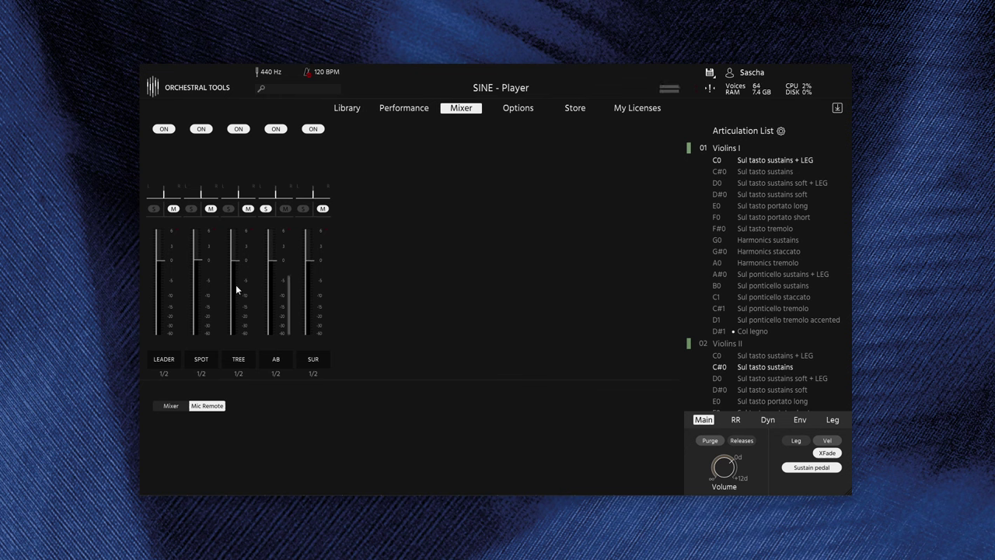
Step: Re-solo TREE and balance the faders: TREE slightly above 0 dB, AB around -3 dB
left_click_drag(232, 260, 232, 340)
left_click(230, 209)
left_click_drag(238, 321, 239, 263)
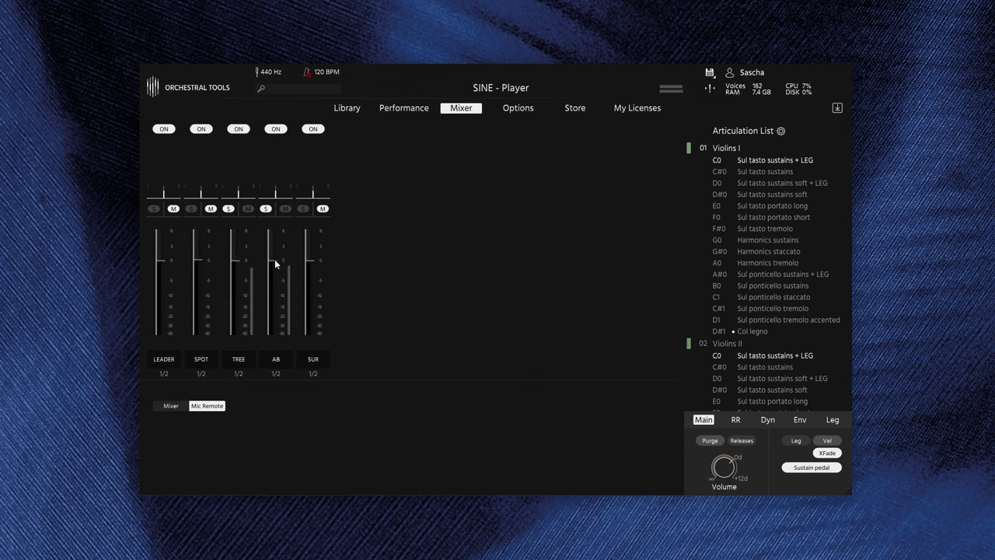
left_click_drag(277, 284, 278, 330)
left_click_drag(277, 338, 272, 261)
left_click_drag(235, 252, 234, 250)
left_click_drag(268, 261, 275, 266)
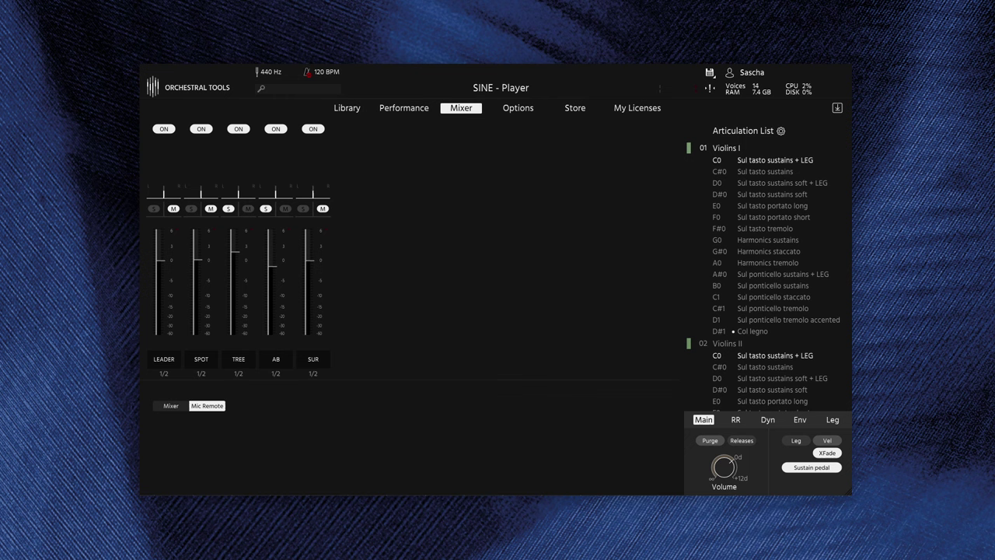
Step: Clear the TREE and AB solos, solo SPOT and LEADER, and raise SPOT to about -3 dB
left_click(229, 208)
left_click(266, 208)
left_click(190, 208)
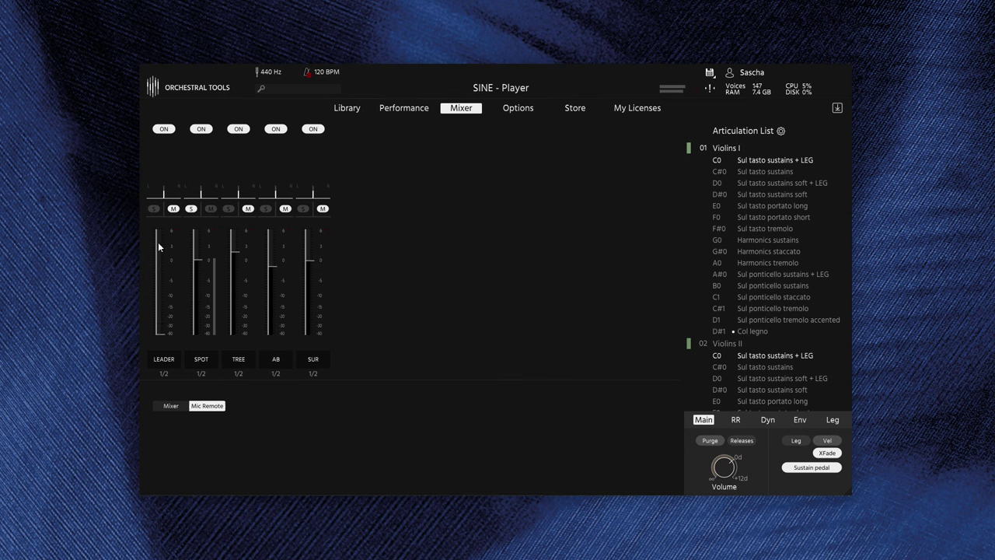
left_click(155, 210)
left_click(201, 266)
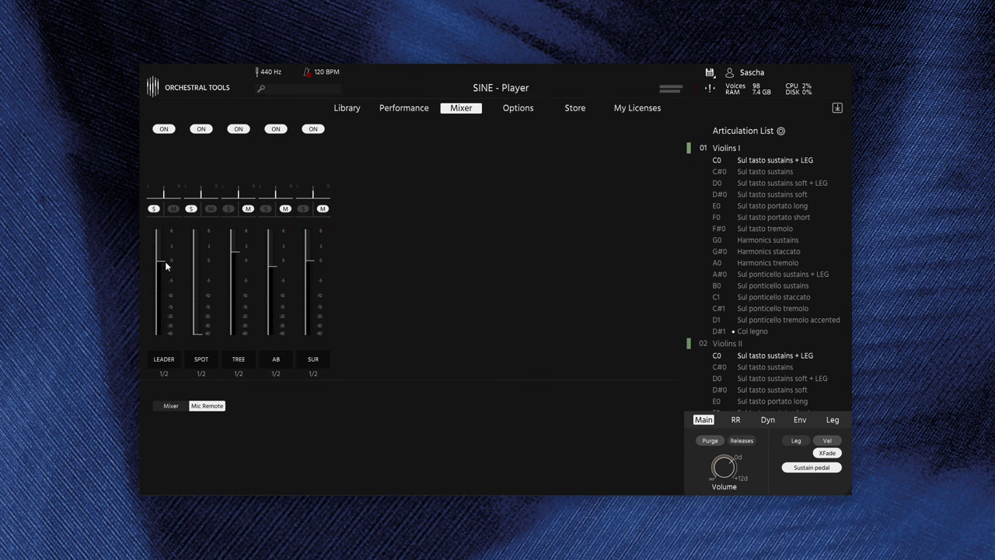
left_click_drag(197, 315, 198, 265)
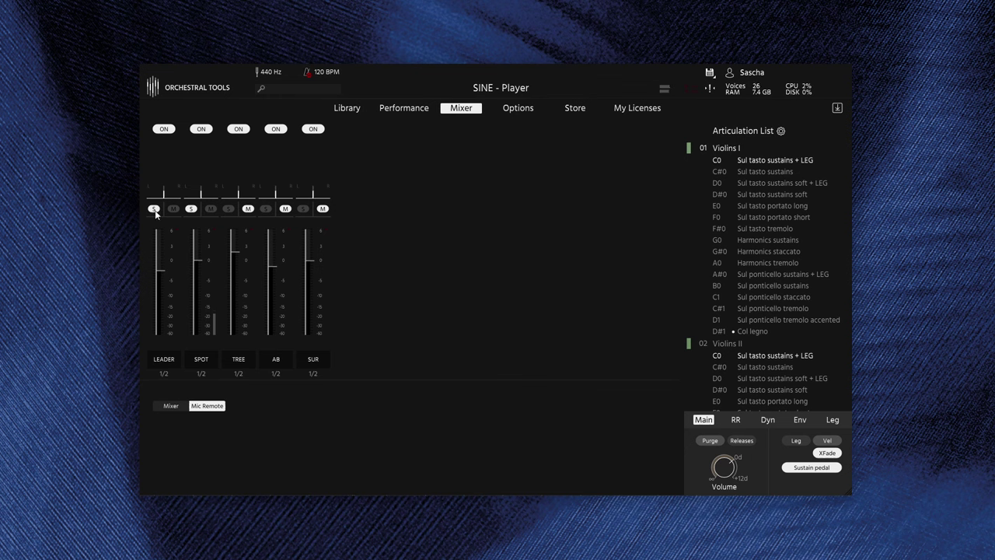
Step: Audition SUR solo, drop AB to -60, then clear all solos and raise TREE to about 0 dB
left_click(192, 209)
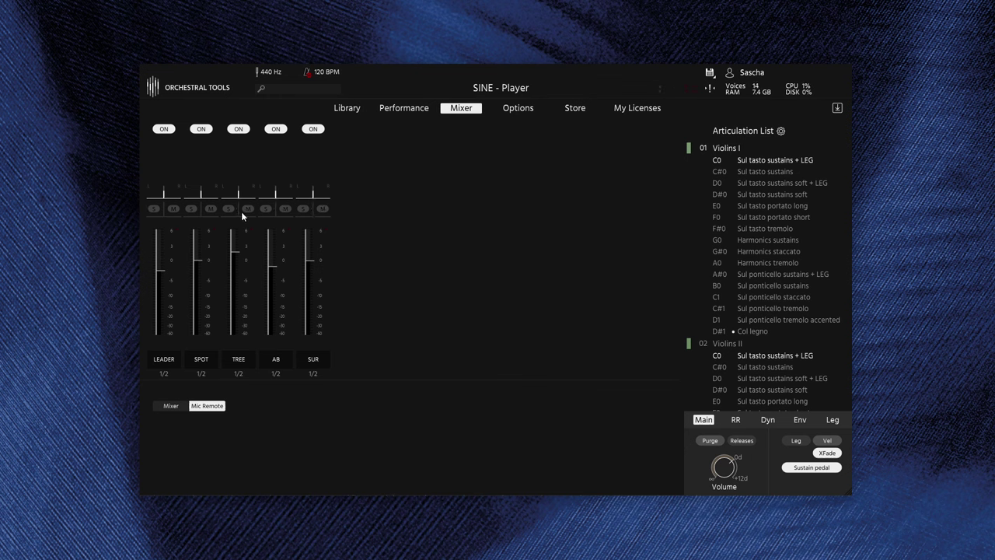
left_click(304, 209)
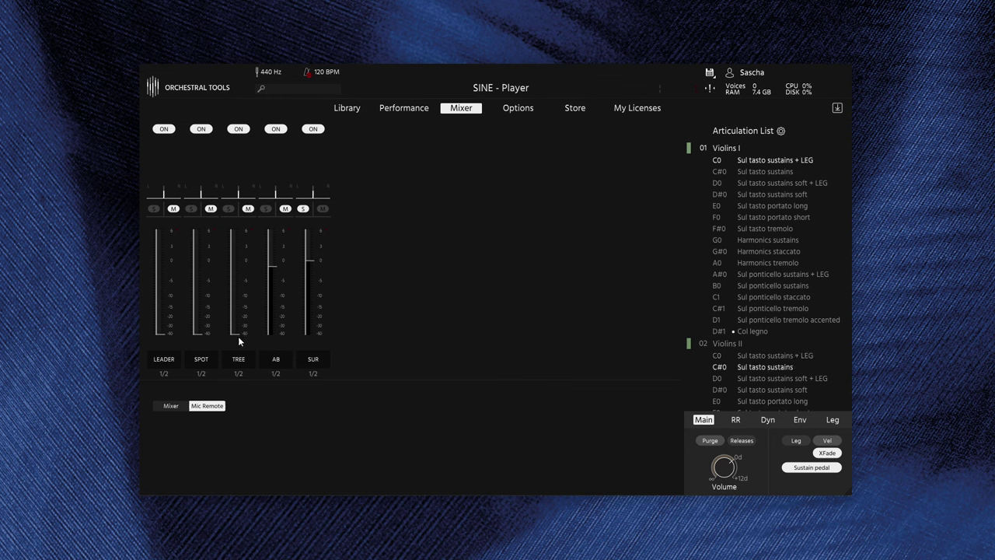
left_click_drag(277, 272, 271, 349)
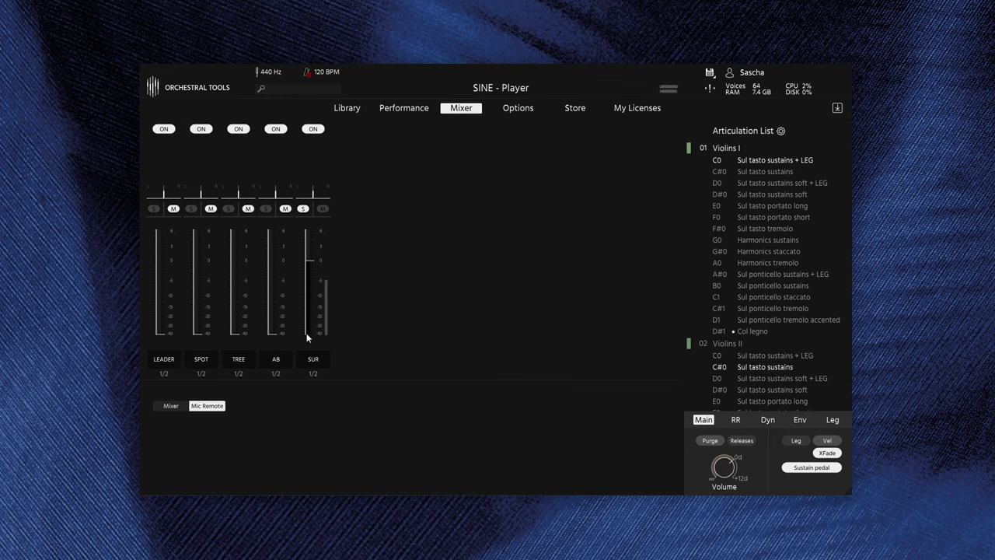
left_click(304, 208)
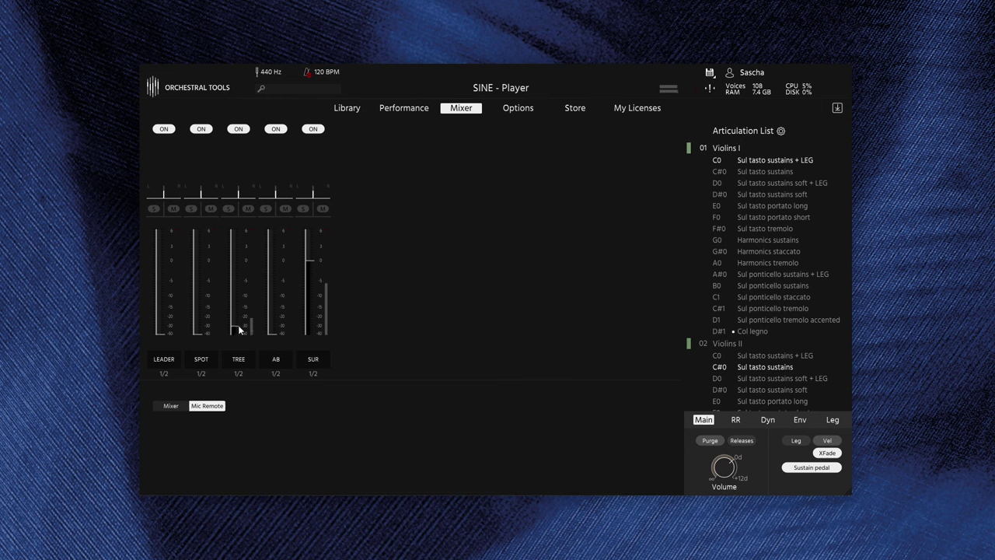
left_click_drag(240, 331, 241, 257)
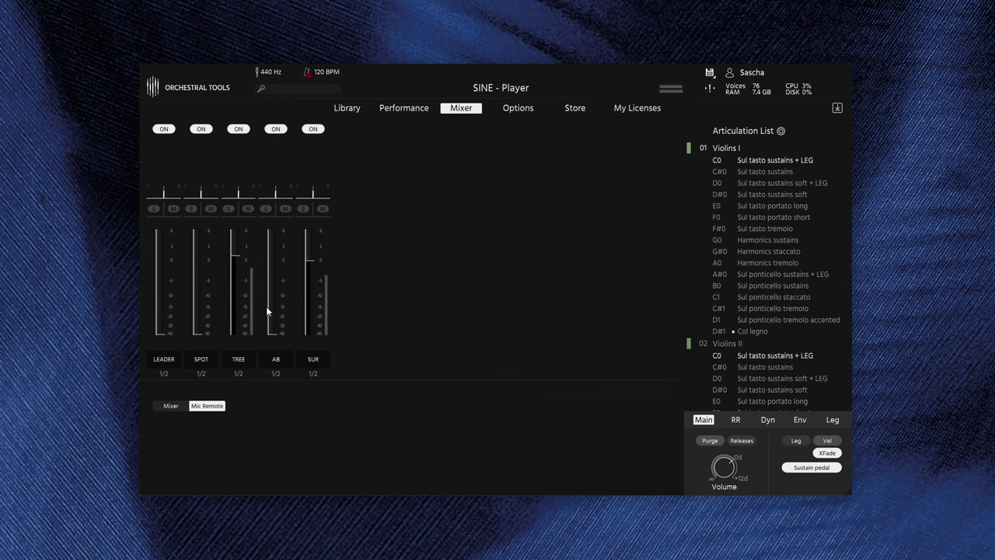
Step: Raise the AB mic fader to about -5 dB and nudge the LEADER fader up slightly
left_click_drag(272, 332, 272, 288)
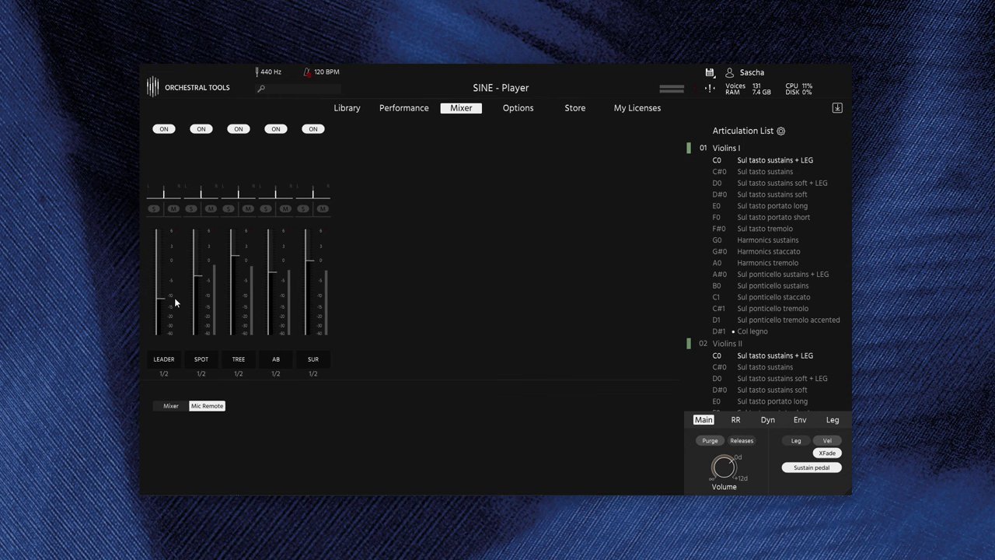
left_click_drag(175, 291, 174, 287)
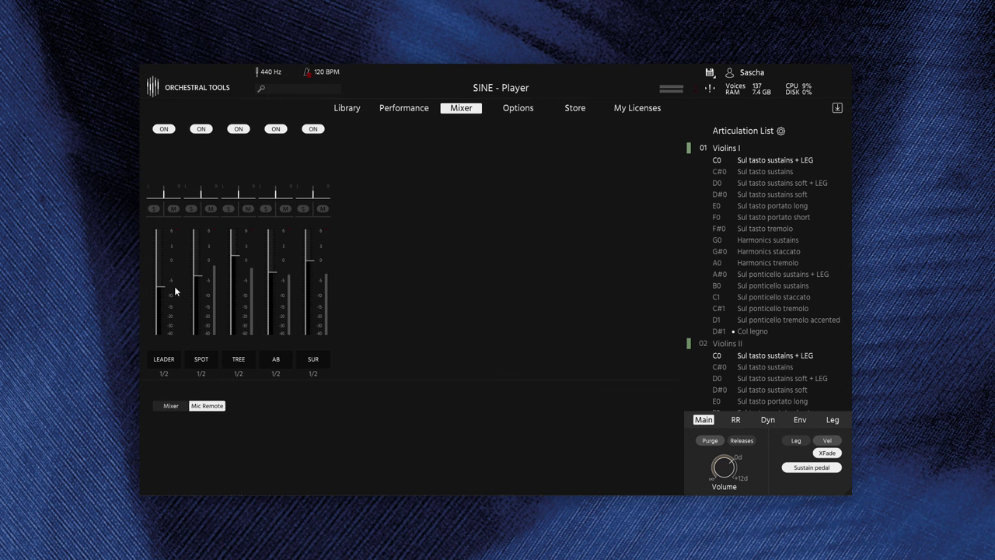